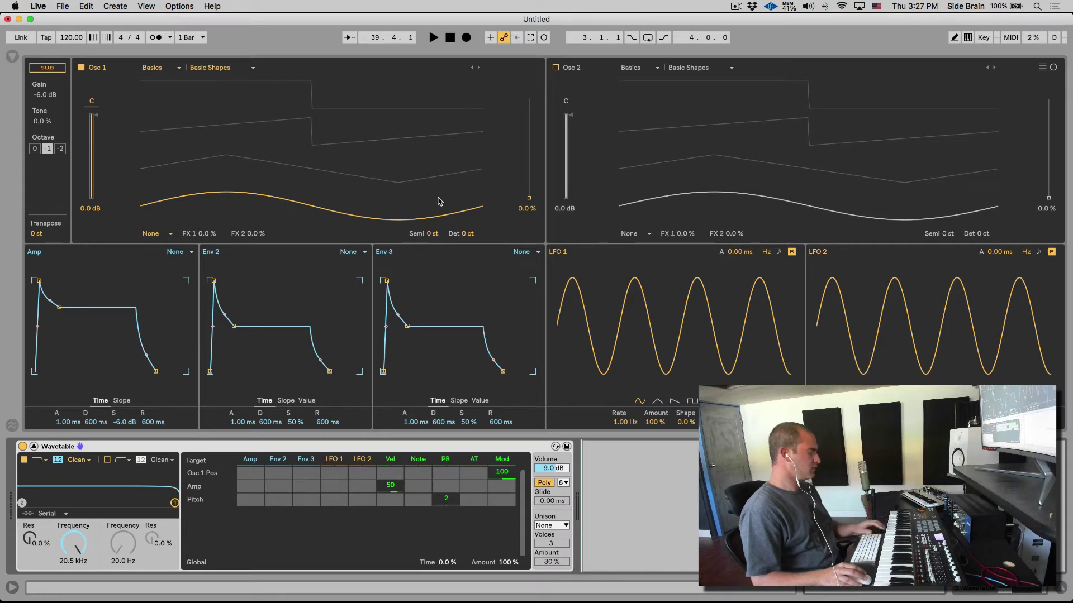
Raise Oscillator 1's wavetable position slider from 0% to about 64%
left_click_drag(527, 201, 528, 133)
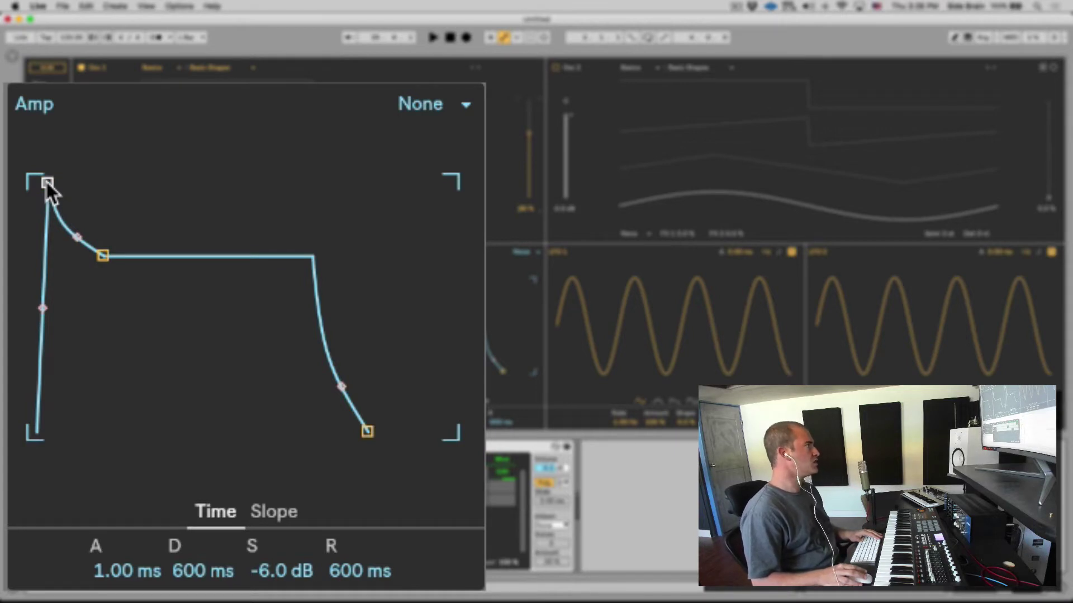
After trying longer attacks, reset the amp attack to 0.00 ms and drag decay to 3.63 s
mouse_move(45, 180)
left_mouse_down()
mouse_move(81, 182)
mouse_move(34, 182)
left_mouse_up()
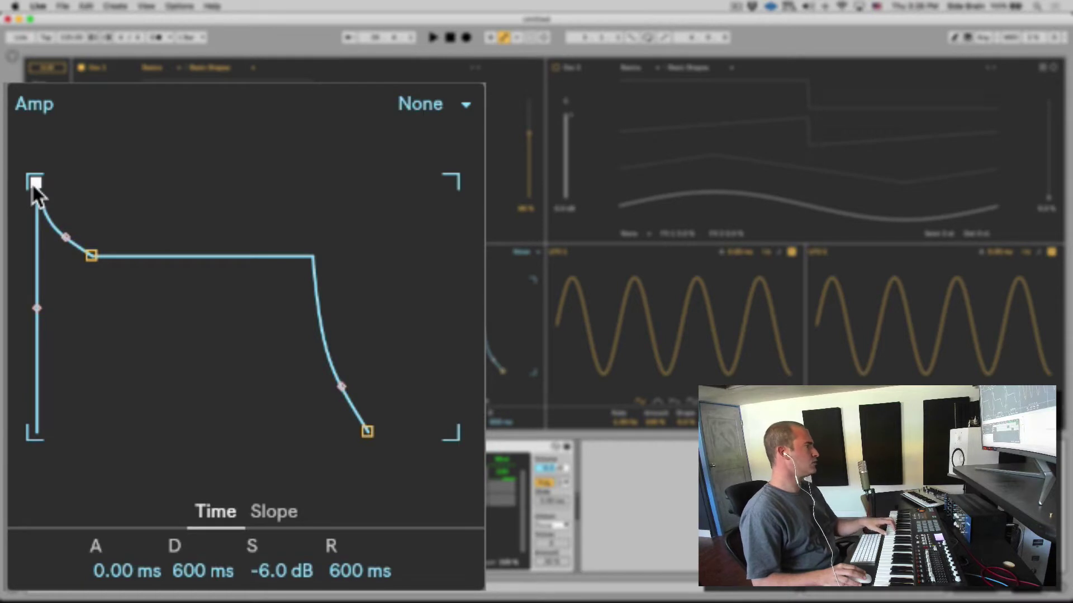
left_click_drag(31, 183, 120, 183)
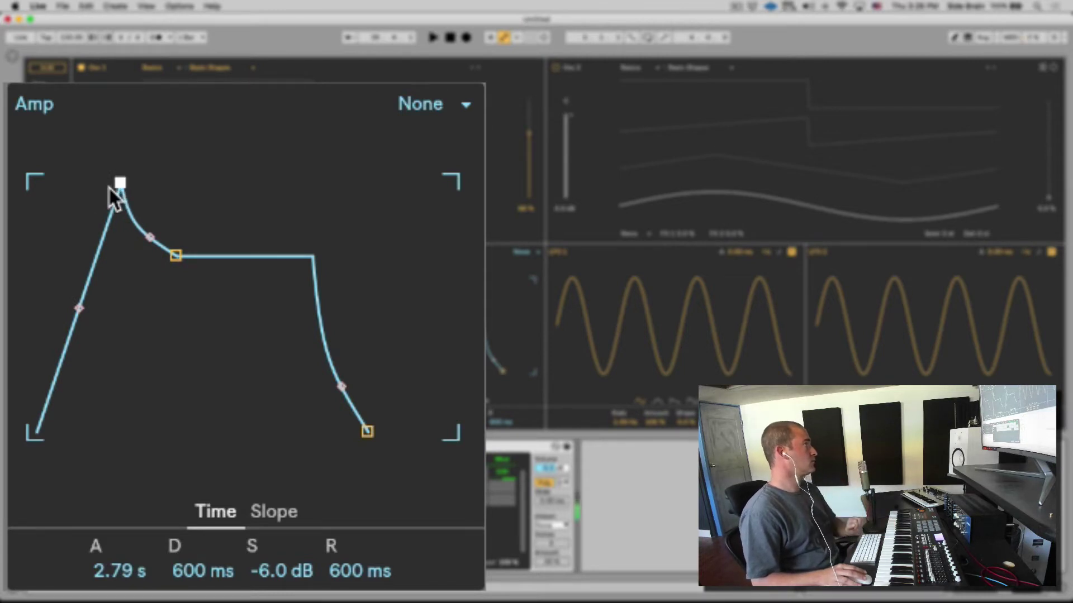
double_click(120, 183)
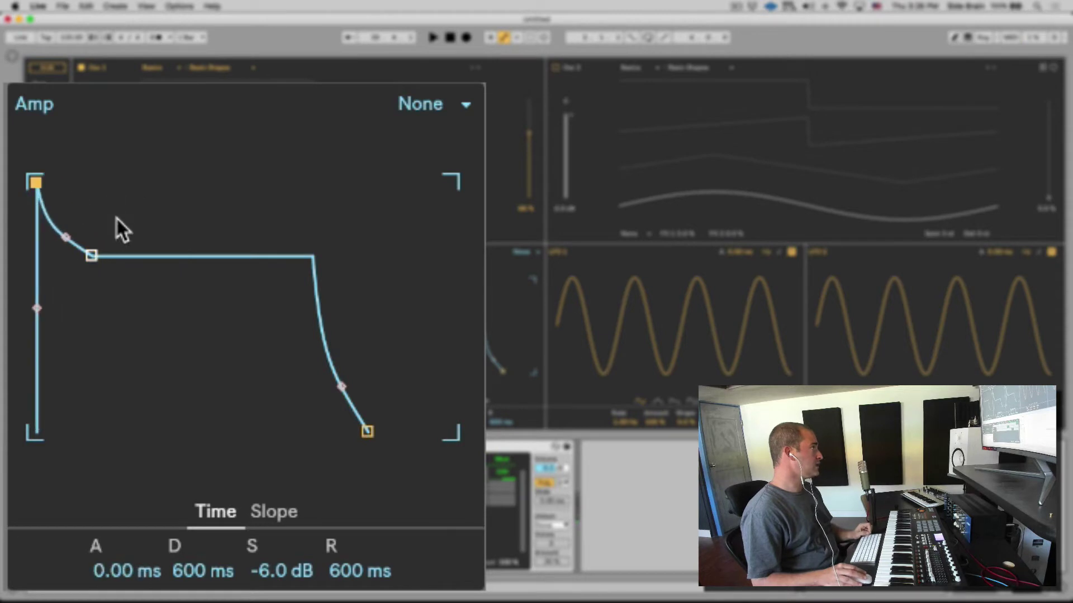
left_click_drag(101, 254, 132, 256)
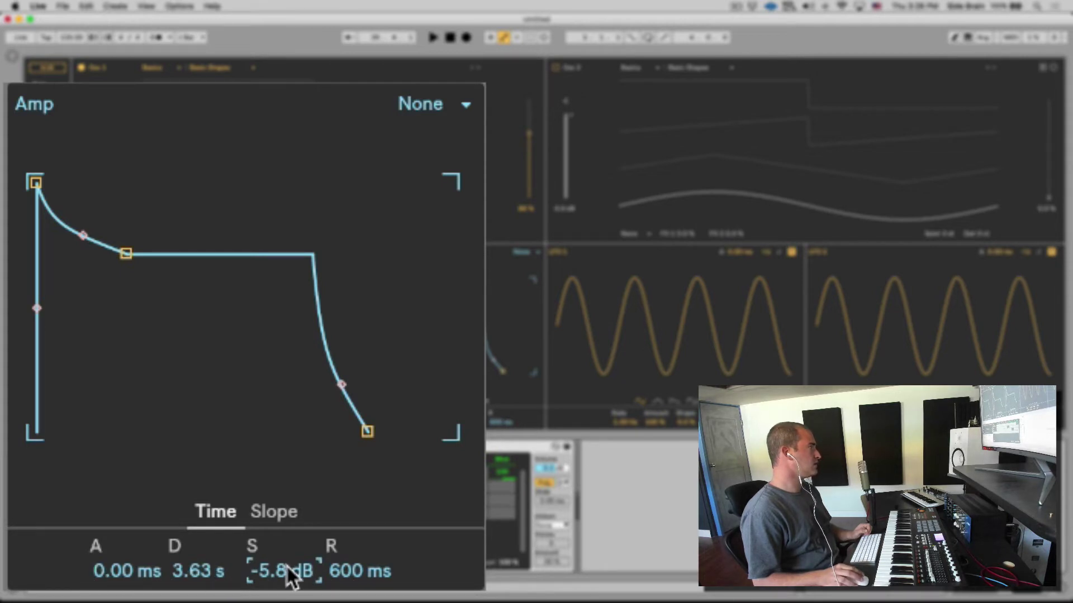
Drag amp decay to 12.5 s and sustain to -20 dB, then try longer and shorter releases
mouse_move(287, 575)
left_mouse_down()
mouse_move(288, 600)
mouse_move(294, 575)
left_mouse_up()
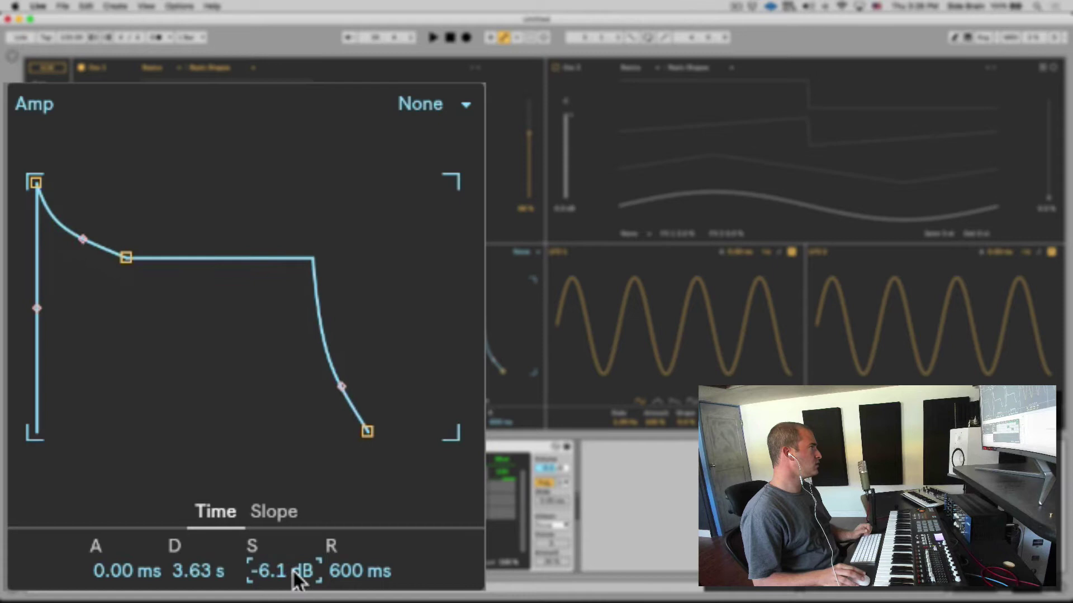
left_click_drag(121, 249, 148, 273)
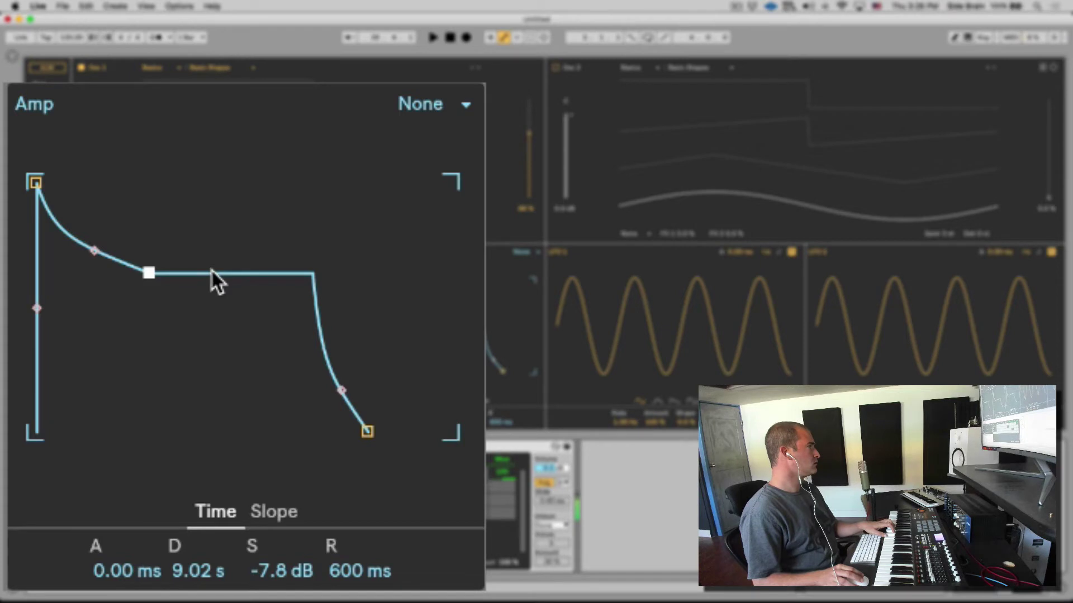
left_click_drag(148, 272, 158, 351)
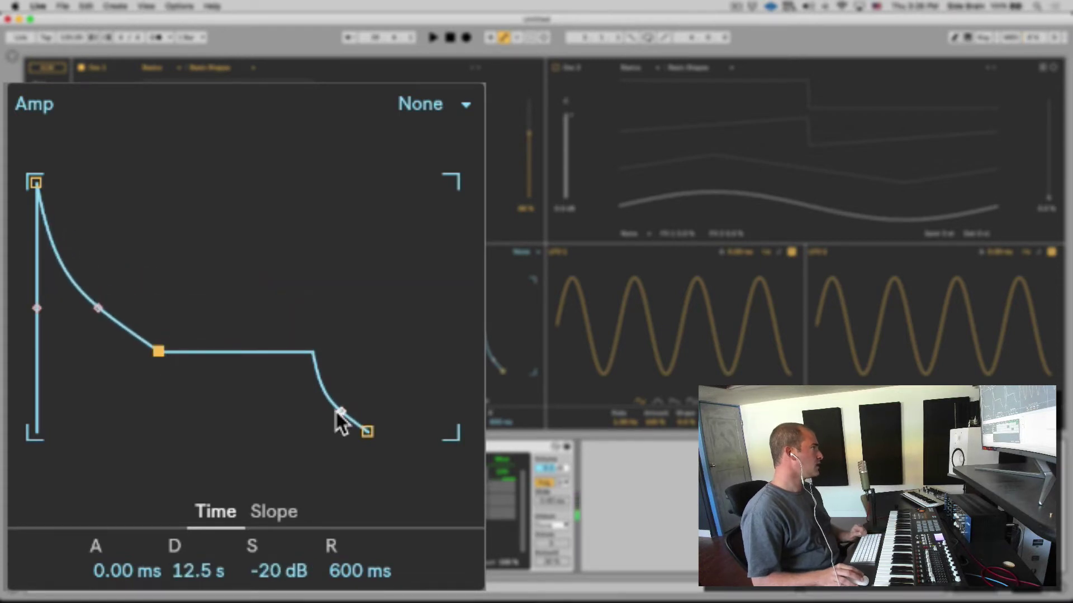
left_click_drag(367, 432, 380, 430)
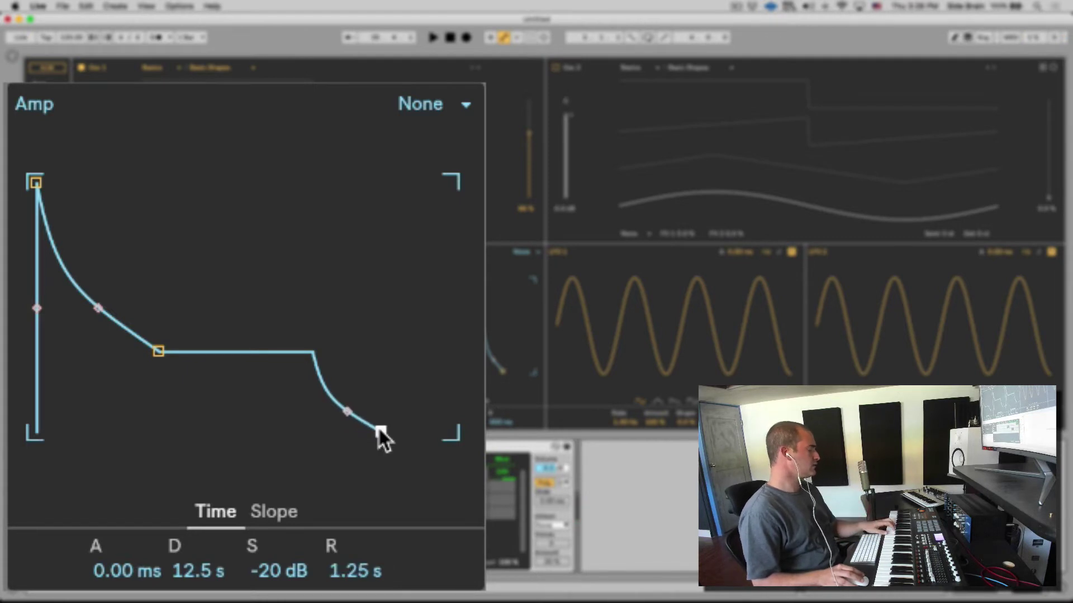
mouse_move(381, 431)
left_mouse_down()
mouse_move(312, 430)
mouse_move(365, 431)
left_mouse_up()
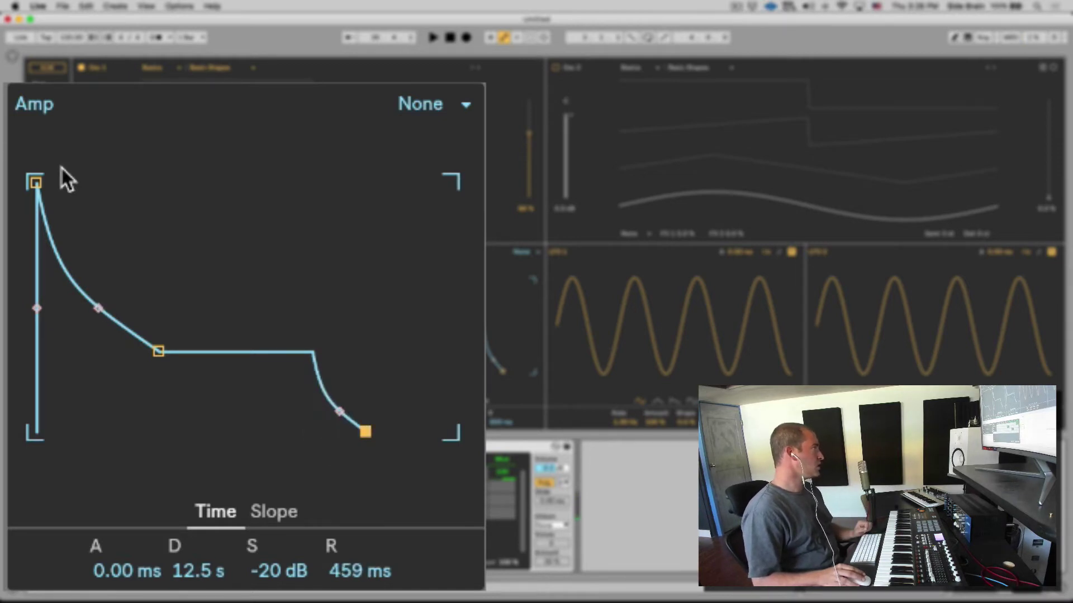
Lengthen the amp attack to 2.79 s and bend the decay curve
left_click_drag(35, 182, 119, 183)
left_click_drag(77, 310, 132, 337)
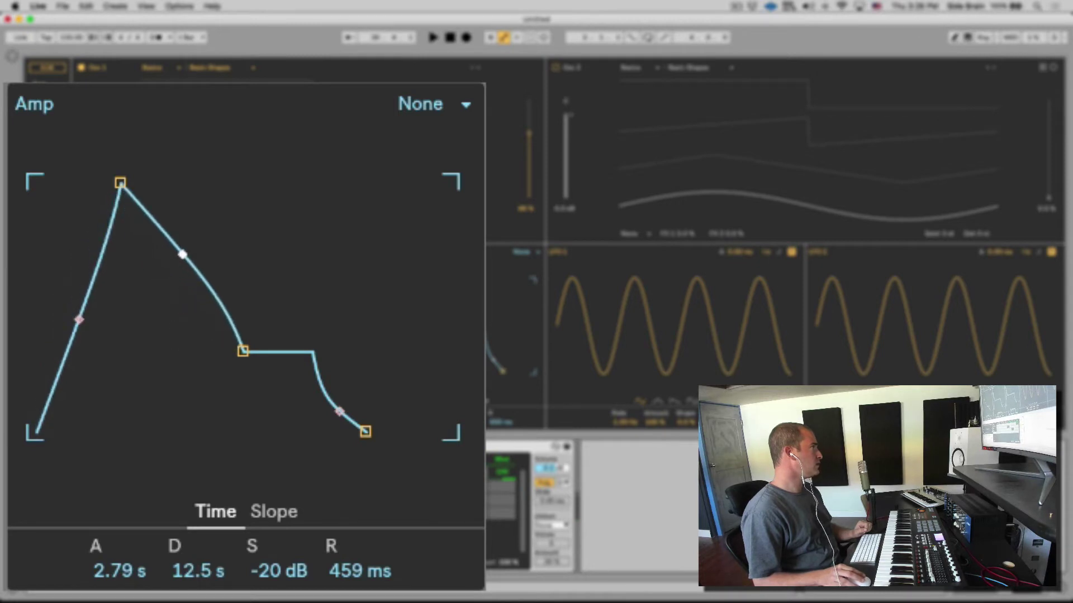
left_click_drag(183, 309, 183, 322)
left_click_drag(342, 407, 339, 422)
In the Slope view, shape the decay slope to 53% and attack slope to 23%, shortening the attack
left_click(269, 514)
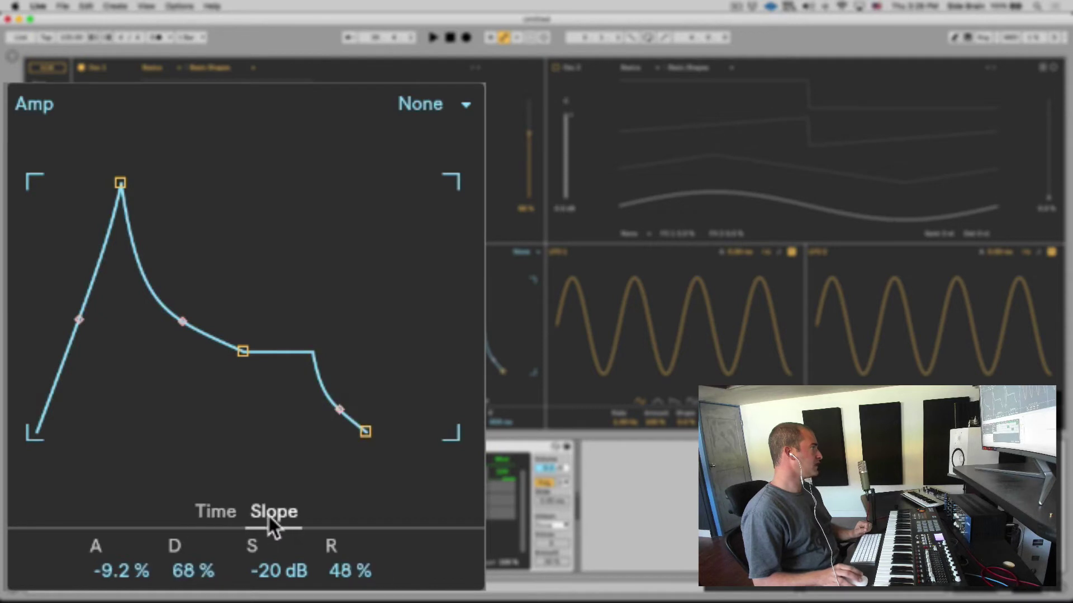
mouse_move(181, 577)
left_mouse_down()
mouse_move(181, 587)
mouse_move(181, 563)
left_mouse_up()
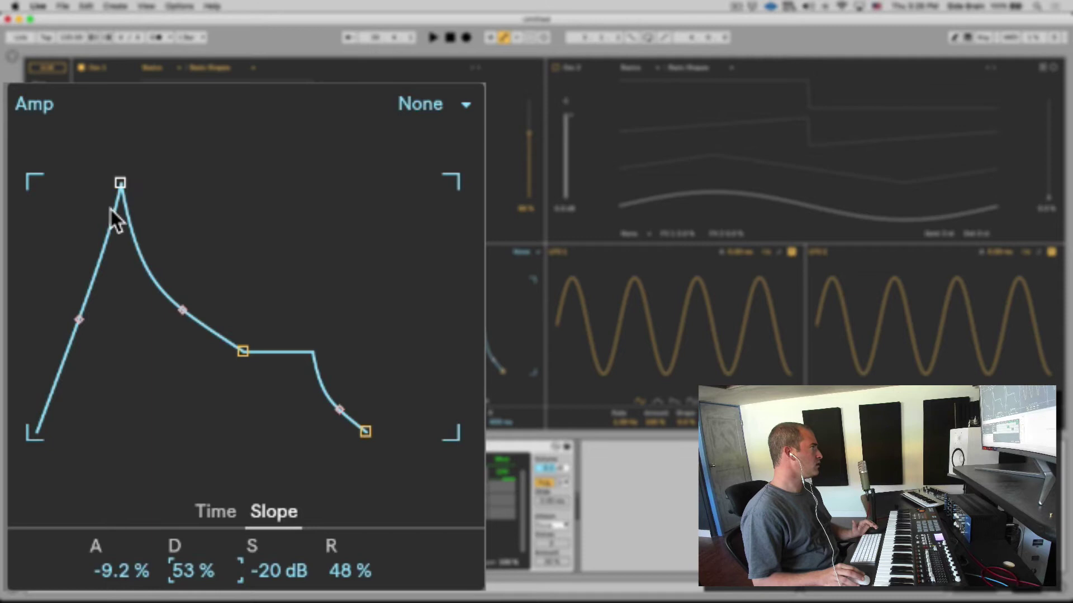
left_click_drag(122, 183, 91, 183)
mouse_move(126, 570)
left_mouse_down()
mouse_move(126, 590)
mouse_move(125, 469)
left_mouse_up()
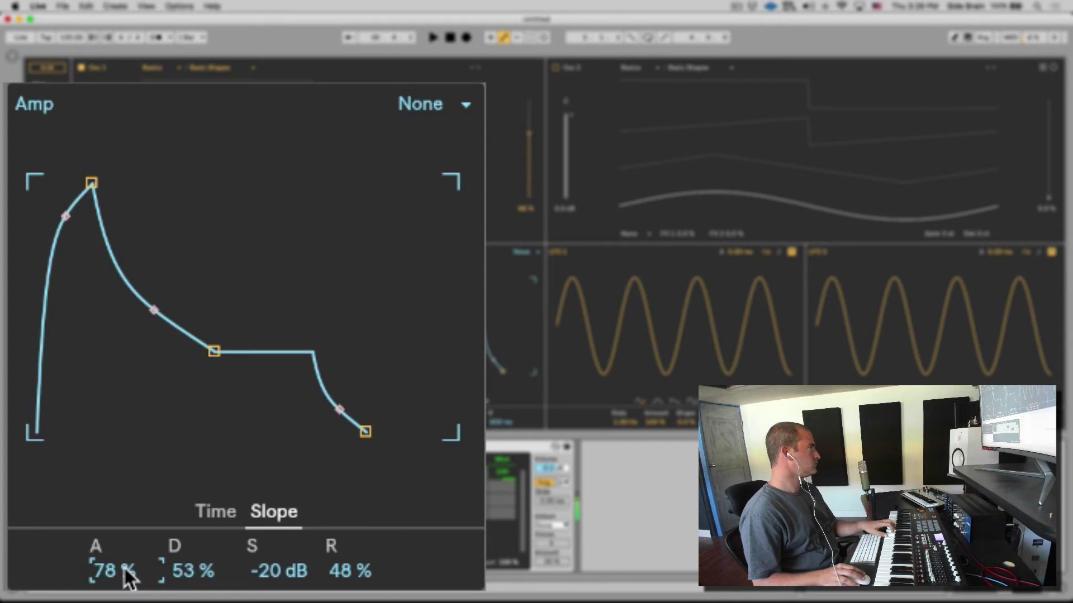
left_click_drag(64, 219, 65, 282)
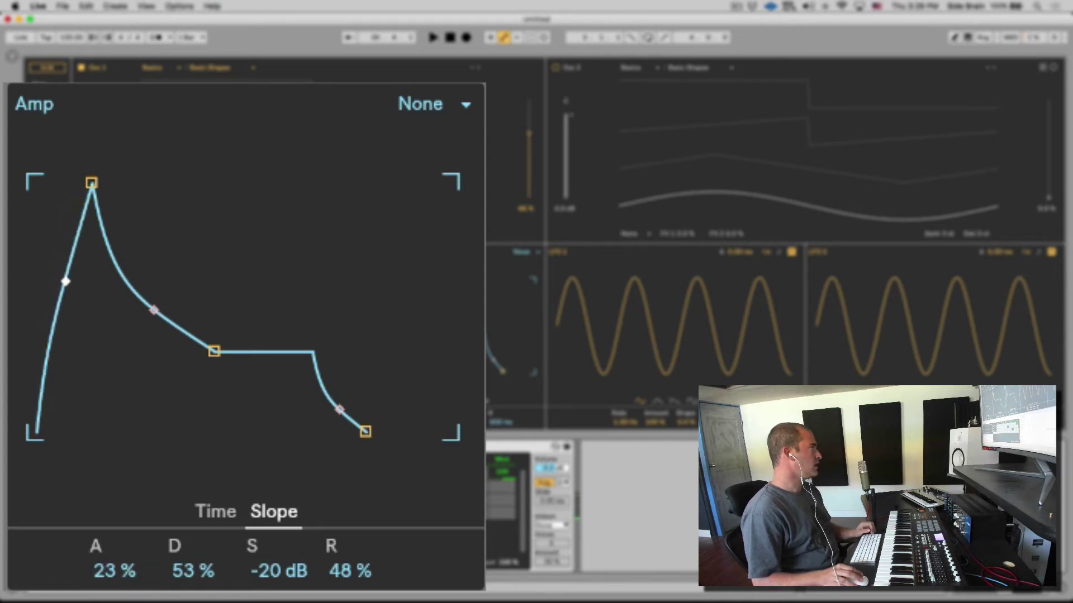
Make the amp attack instant again and switch the amp envelope mode to Trigger
left_click(460, 109)
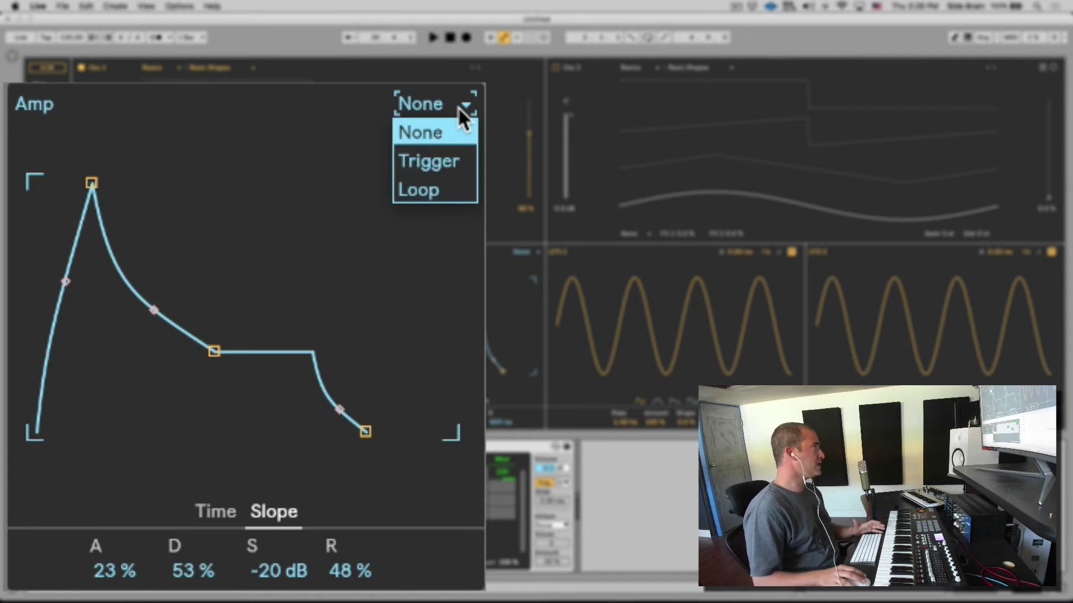
left_click(445, 135)
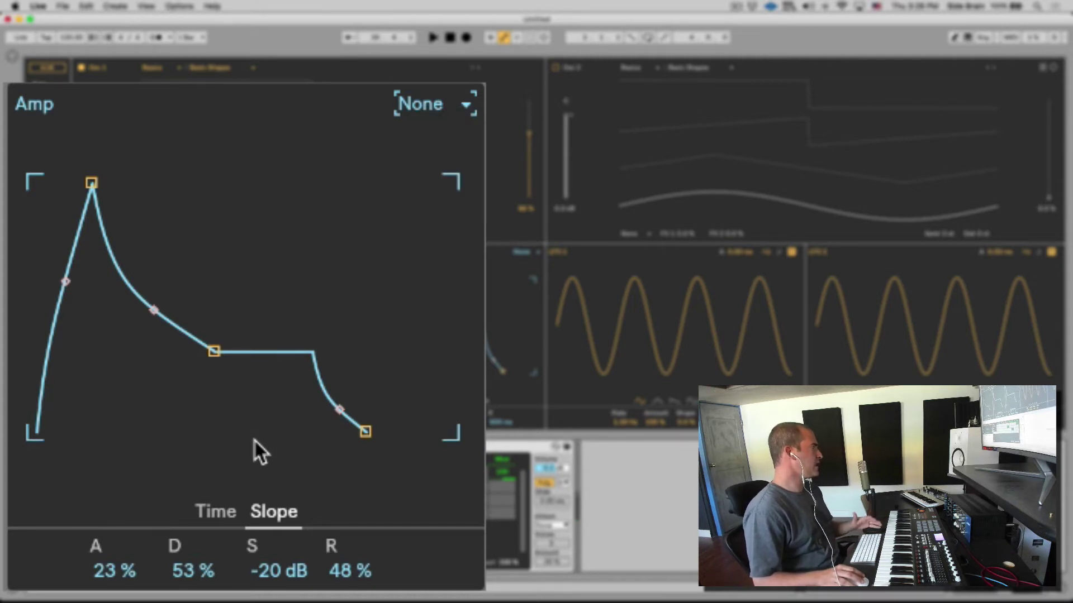
left_click_drag(90, 183, 36, 182)
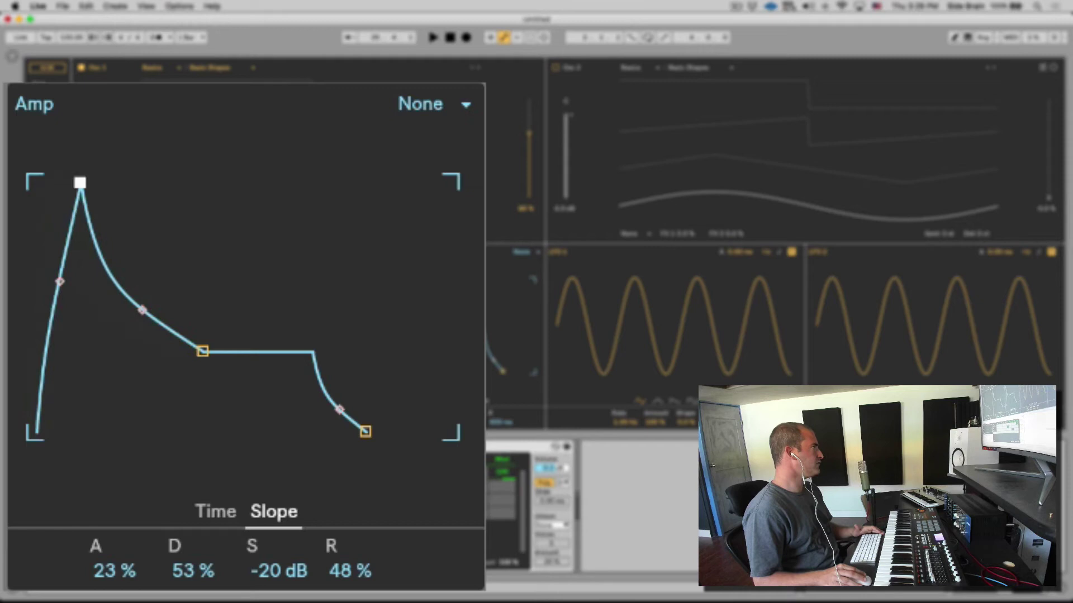
left_click(426, 119)
left_click(432, 155)
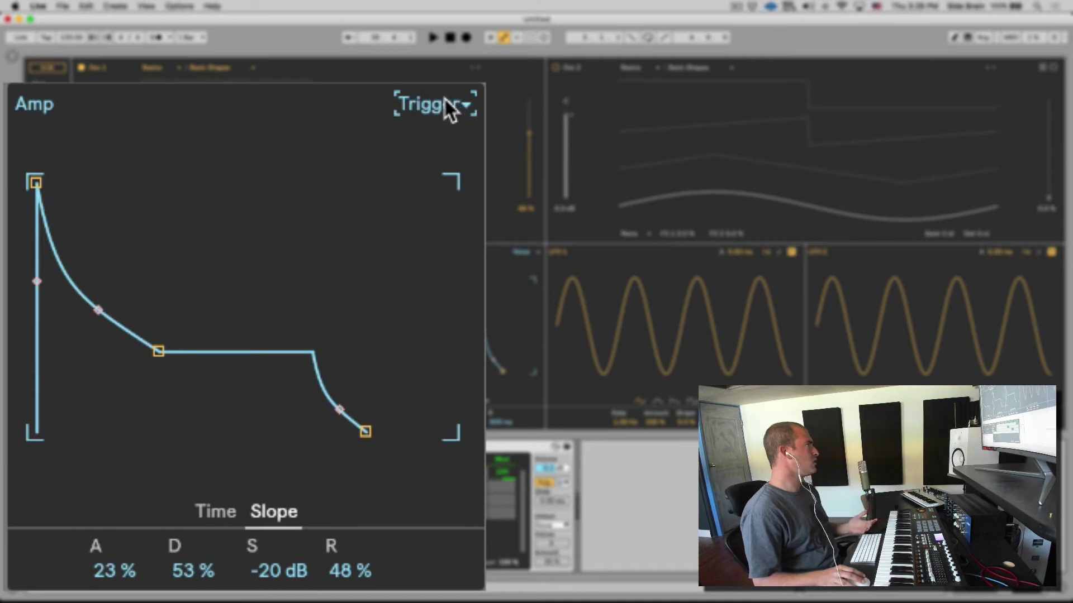
In the Time view, shorten the amp decay and try a 1.91 s attack
left_click(203, 507)
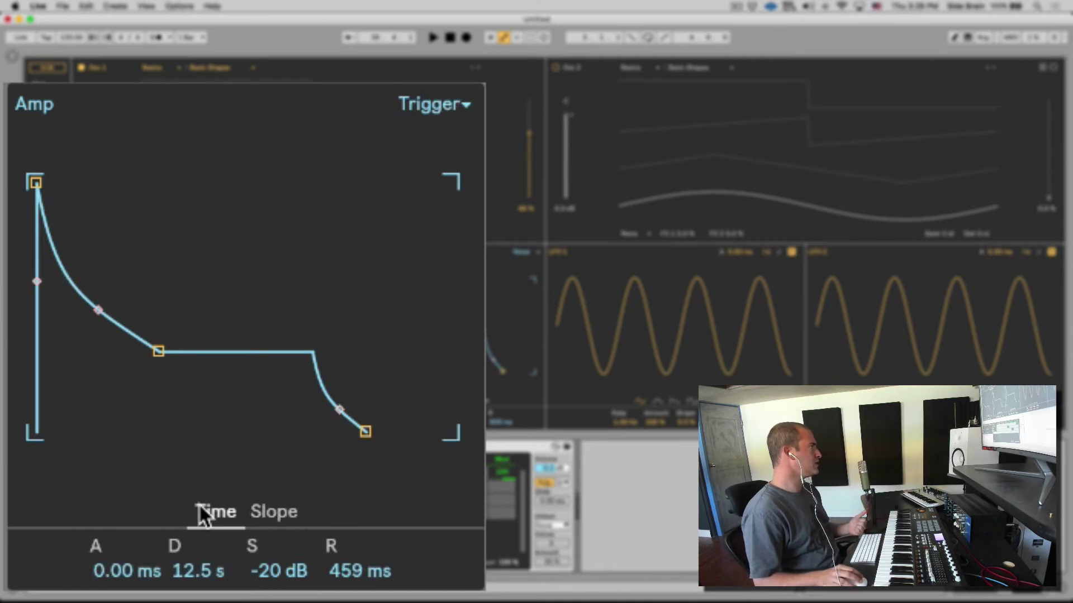
mouse_move(158, 351)
left_mouse_down()
mouse_move(136, 350)
mouse_move(96, 242)
mouse_move(113, 280)
mouse_move(112, 432)
mouse_move(120, 343)
mouse_move(100, 343)
left_mouse_up()
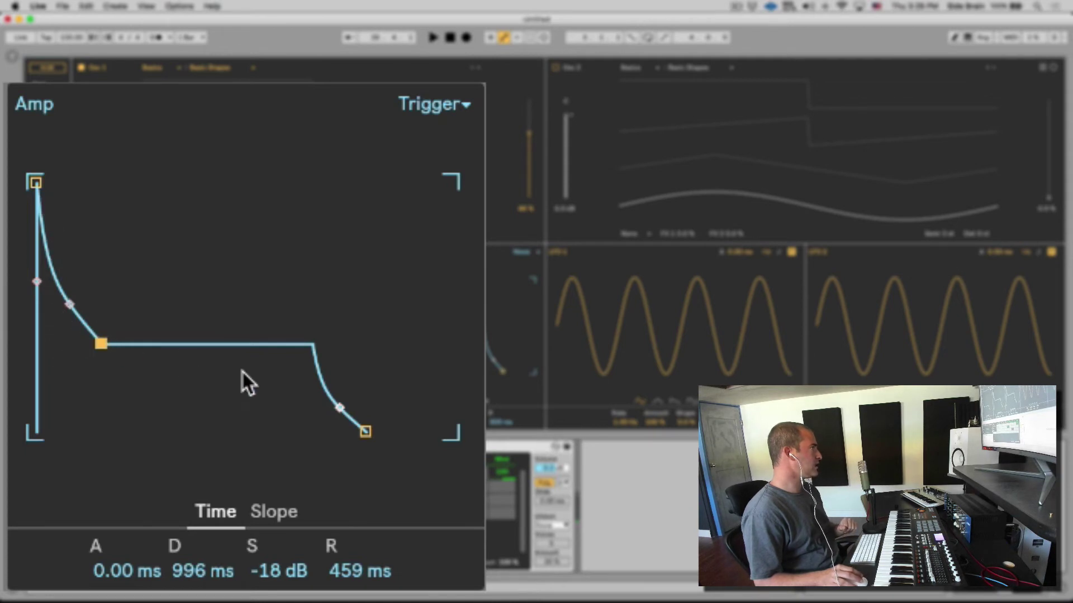
left_click_drag(38, 181, 114, 182)
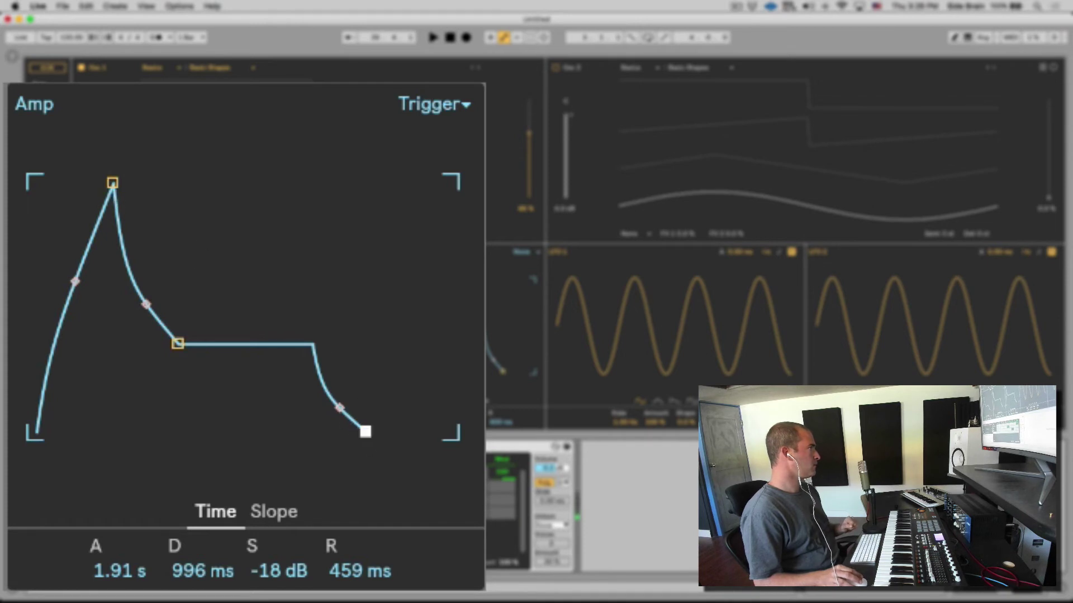
Set release to 1.50 ms, sustain to -29 dB, attack to instant and decay to 1.25 s
left_click_drag(366, 432, 311, 431)
left_click_drag(179, 344, 133, 424)
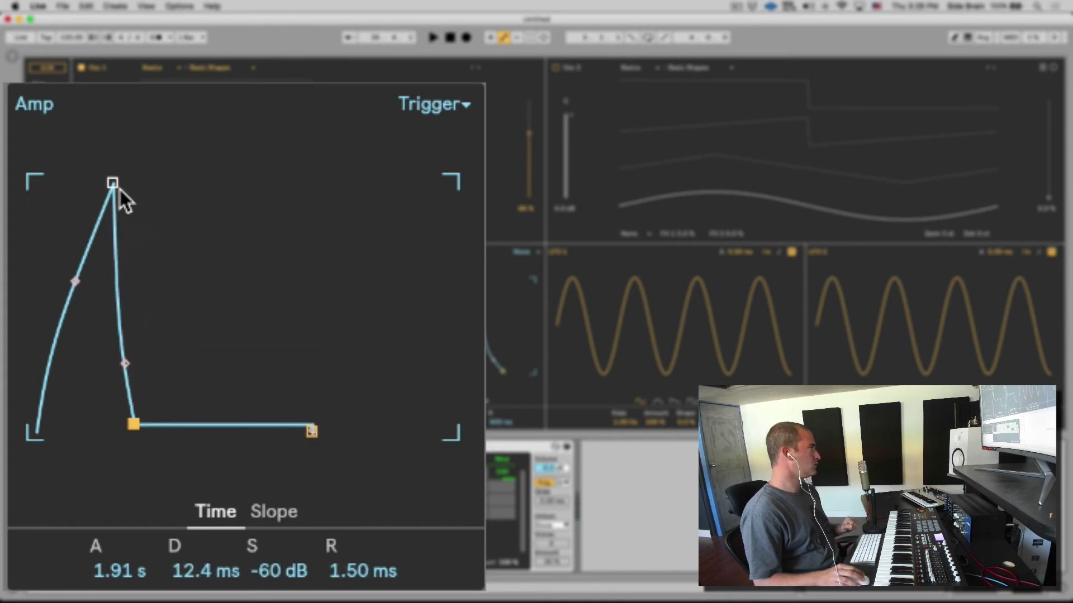
left_click_drag(114, 184, 35, 181)
mouse_move(60, 425)
left_mouse_down()
mouse_move(104, 428)
mouse_move(146, 389)
mouse_move(118, 383)
left_mouse_up()
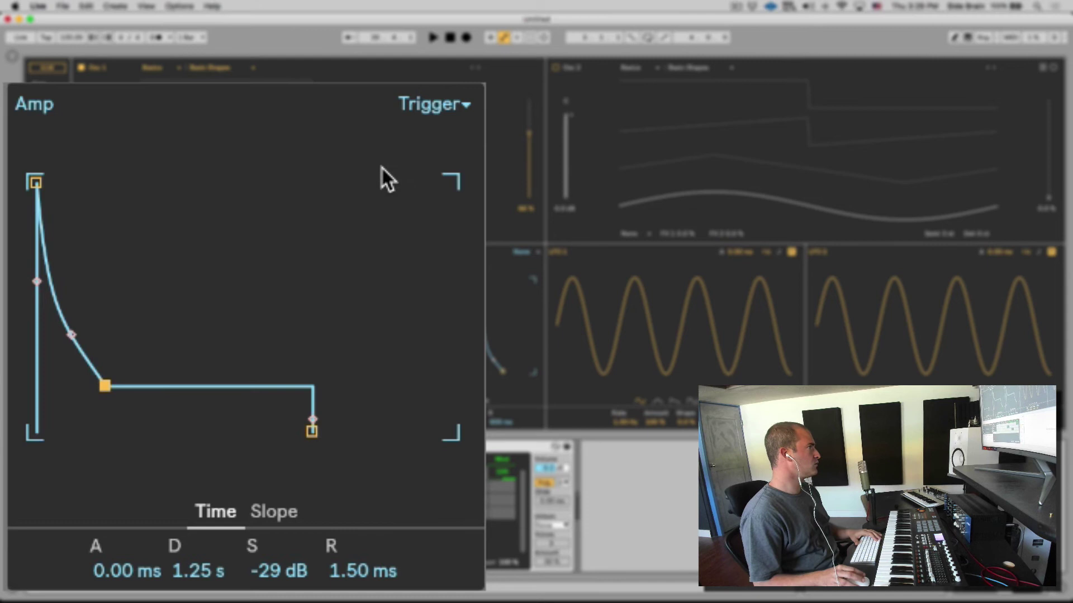
Set the amp envelope to Loop with -inf dB sustain, 459 ms decay and 50.3 ms release
left_click(435, 104)
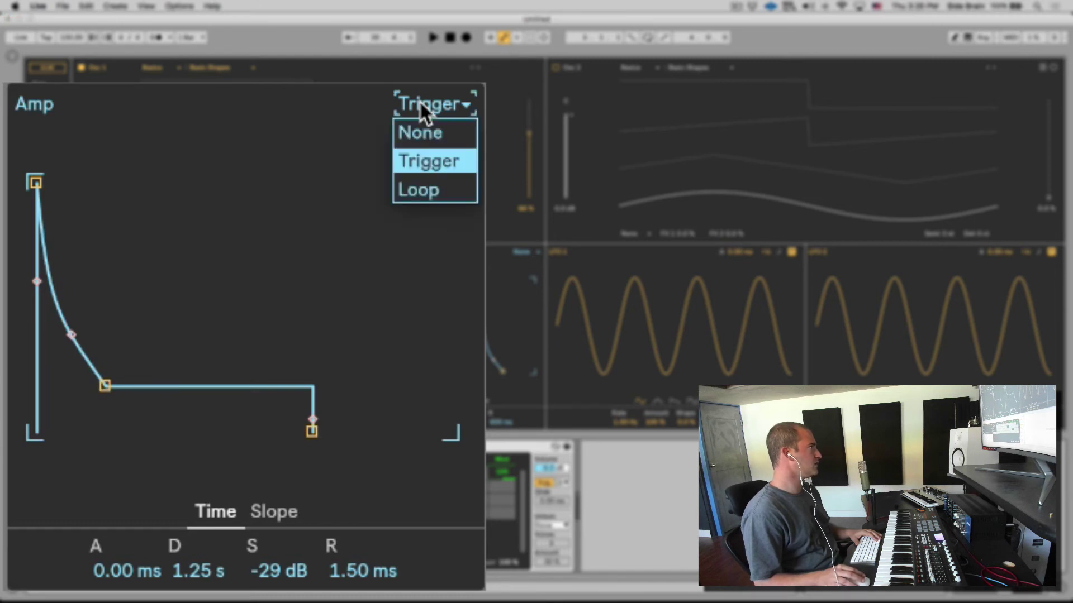
left_click(423, 185)
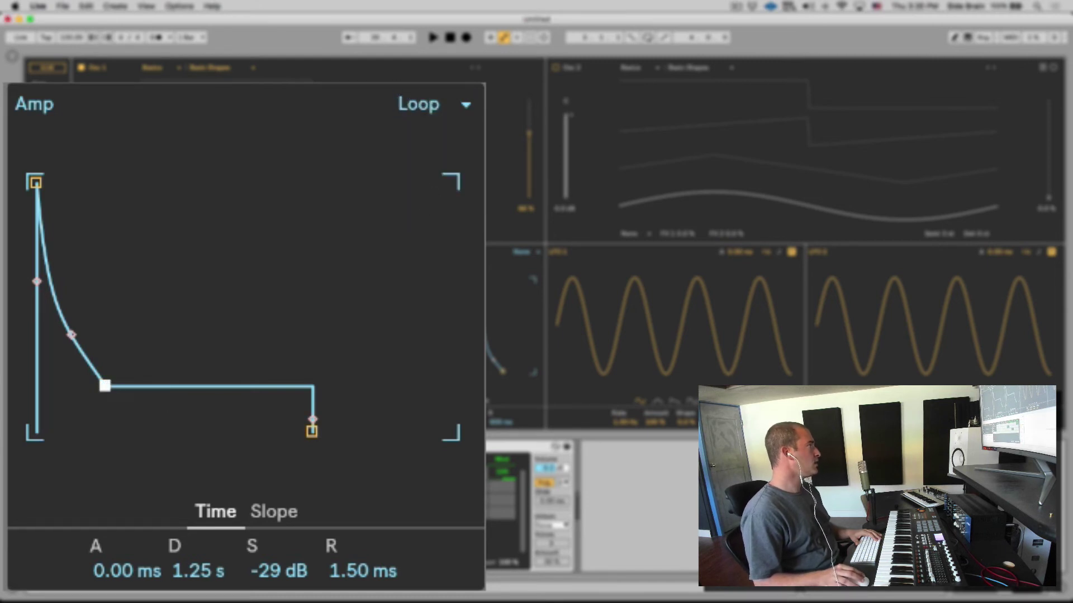
left_click_drag(104, 385, 87, 431)
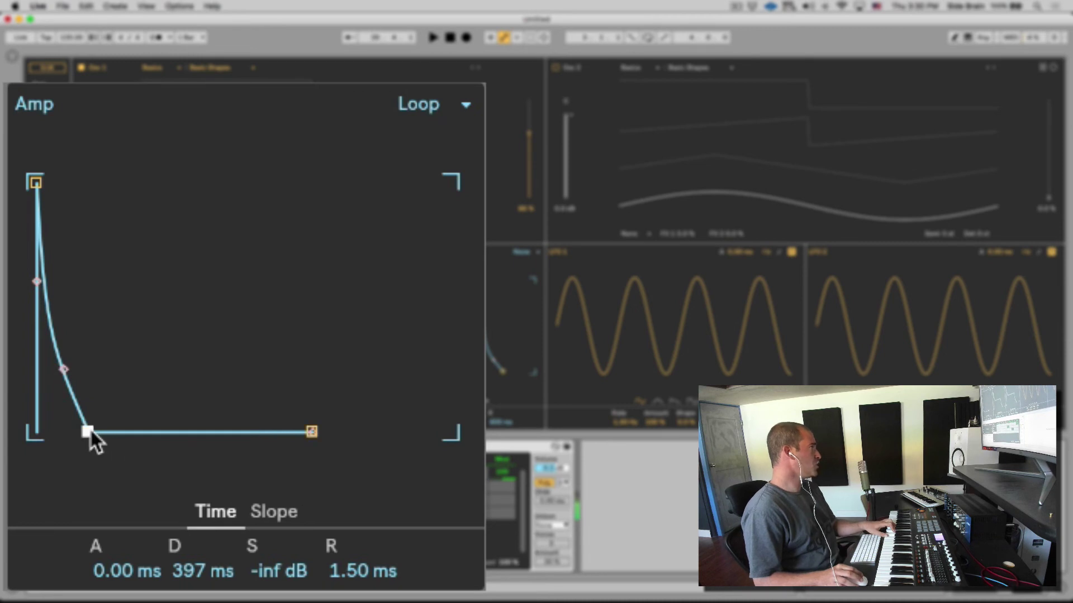
mouse_move(88, 432)
left_mouse_down()
mouse_move(74, 432)
mouse_move(90, 431)
left_mouse_up()
mouse_move(312, 432)
left_mouse_down()
mouse_move(358, 431)
mouse_move(342, 431)
left_mouse_up()
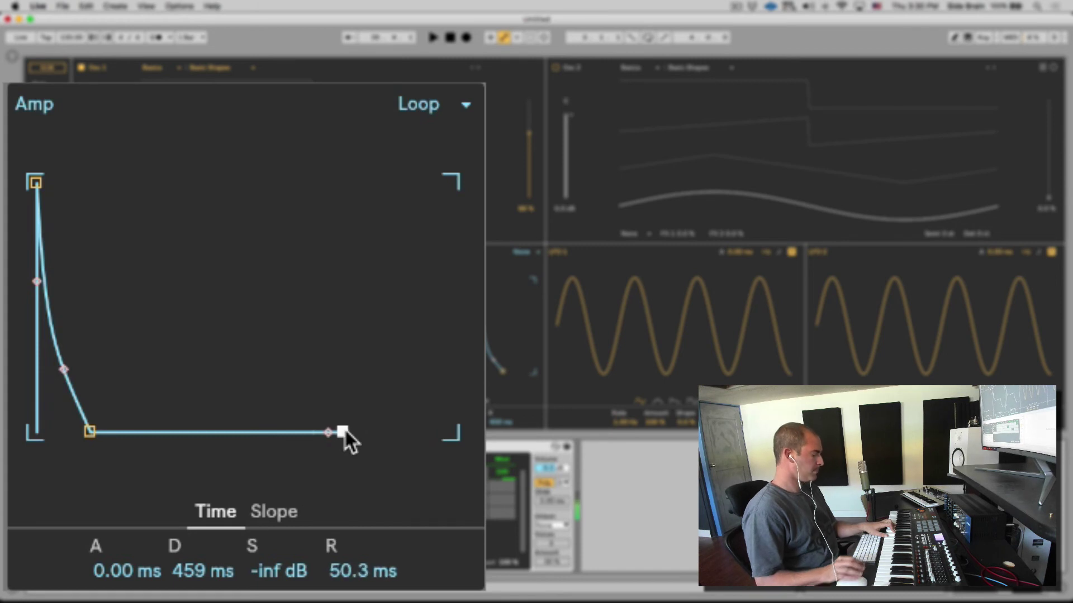